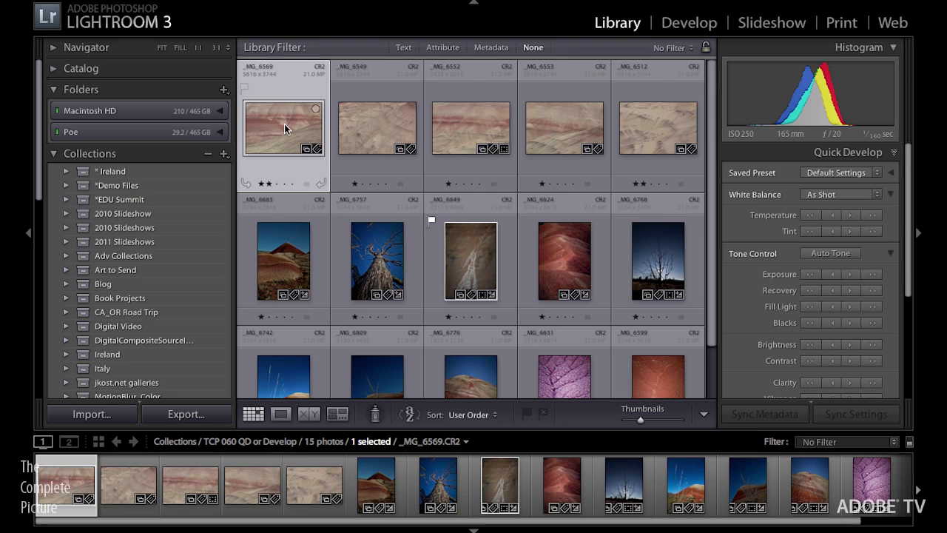
In Develop, warm _MG_6569's white balance to 5263, set Exposure +0.75 and Blacks 29.
{"action": "key", "text": "d"}
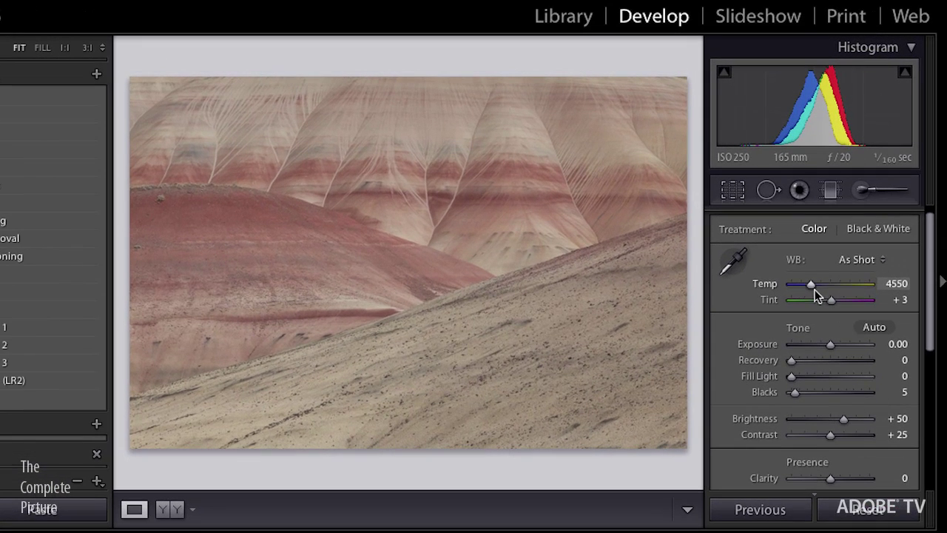
{"action": "left_click_drag", "start_coordinate": [812, 284], "coordinate": [818, 285]}
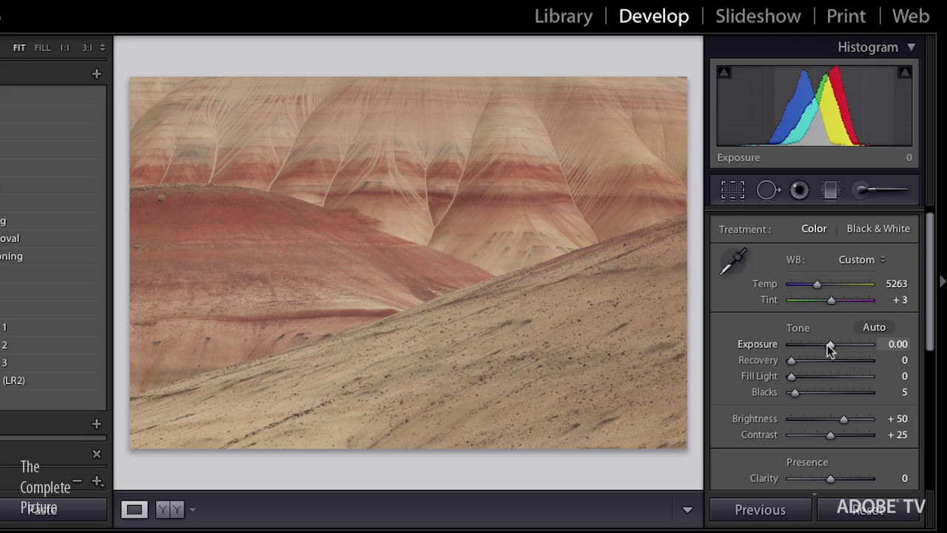
{"action": "left_click_drag", "start_coordinate": [832, 345], "coordinate": [837, 345]}
{"action": "left_click_drag", "start_coordinate": [796, 393], "coordinate": [812, 393]}
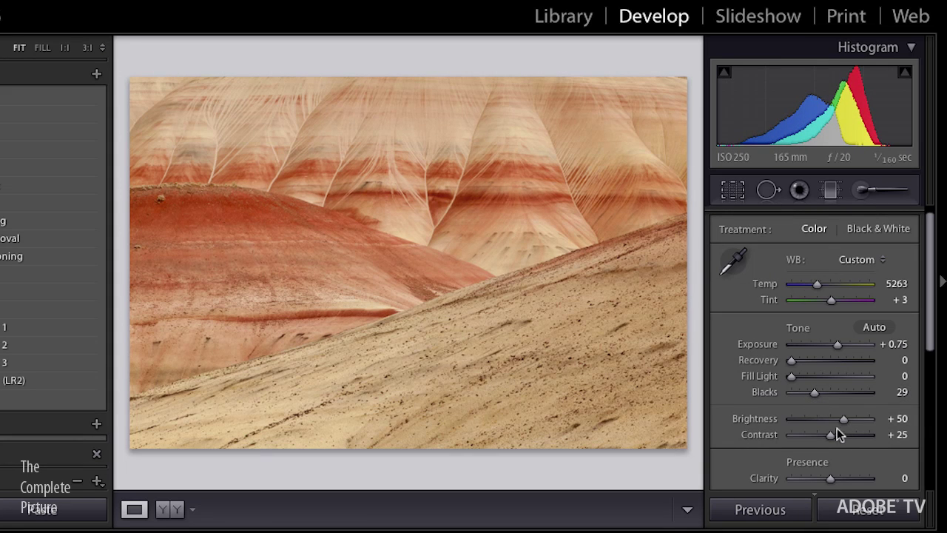
Set Brightness +21 and Clarity +100, cool the white balance slightly, then move to _MG_6549.
{"action": "left_click_drag", "start_coordinate": [840, 420], "coordinate": [832, 423]}
{"action": "left_click_drag", "start_coordinate": [830, 479], "coordinate": [869, 480]}
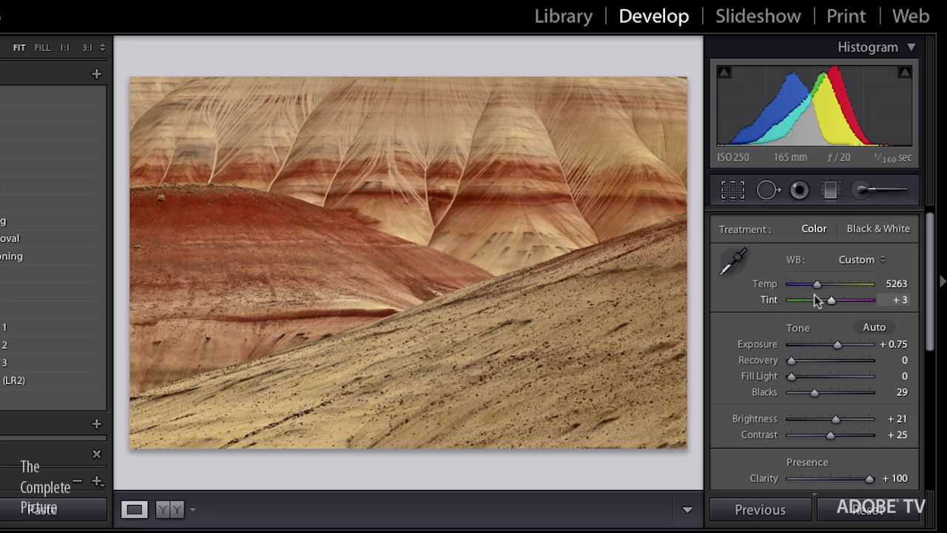
{"action": "left_click_drag", "start_coordinate": [818, 284], "coordinate": [817, 288]}
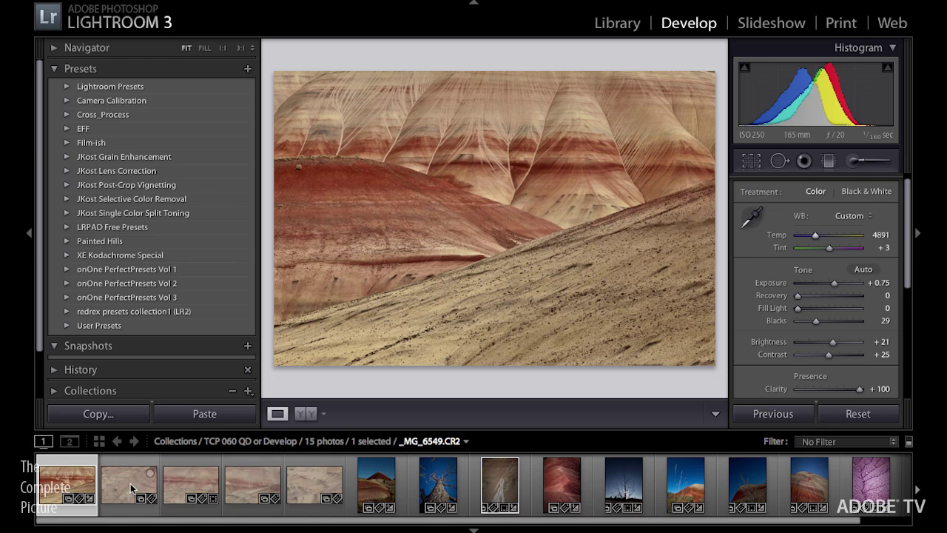
{"action": "left_click", "coordinate": [123, 484]}
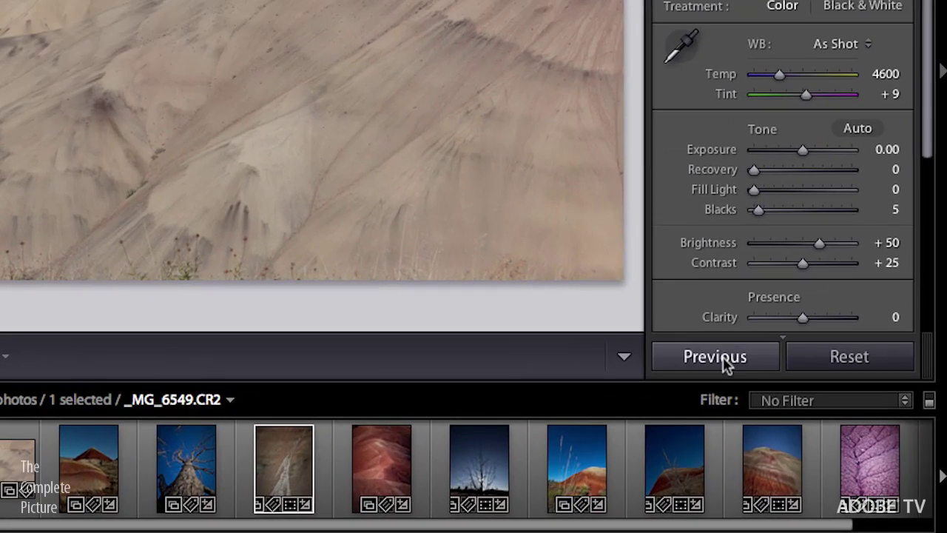
Give _MG_6549 the previous photo's settings and add the third hills photo to the selection.
{"action": "left_click", "coordinate": [716, 359]}
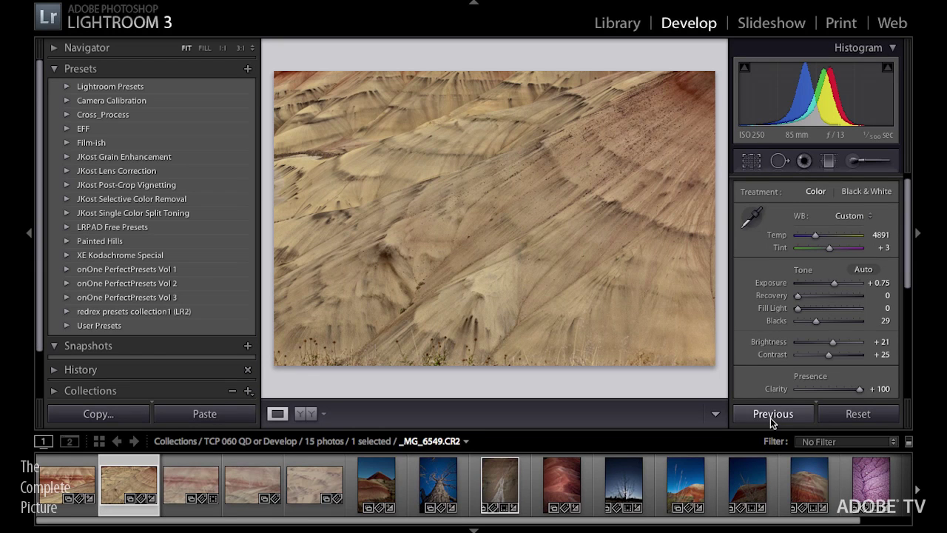
{"action": "left_click", "coordinate": [184, 481], "text": "ctrl"}
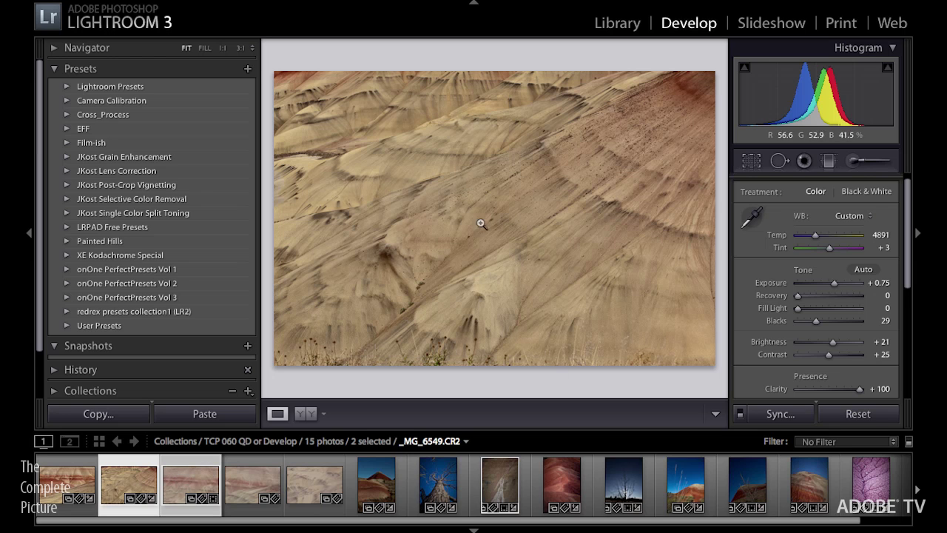
Synchronize White Balance, Basic Tone and Clarity onto _MG_6552 and view the synced photo.
{"action": "left_click", "coordinate": [778, 416]}
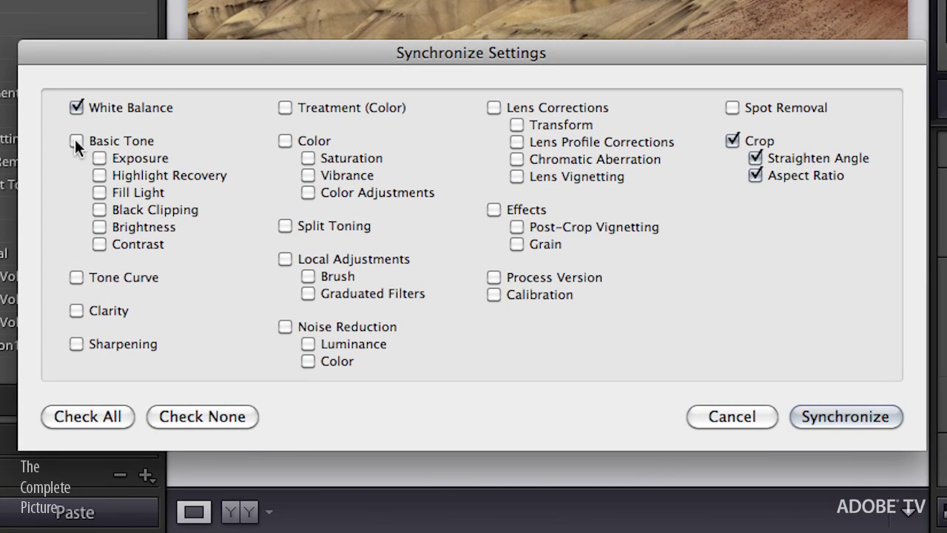
{"action": "left_click", "coordinate": [77, 140]}
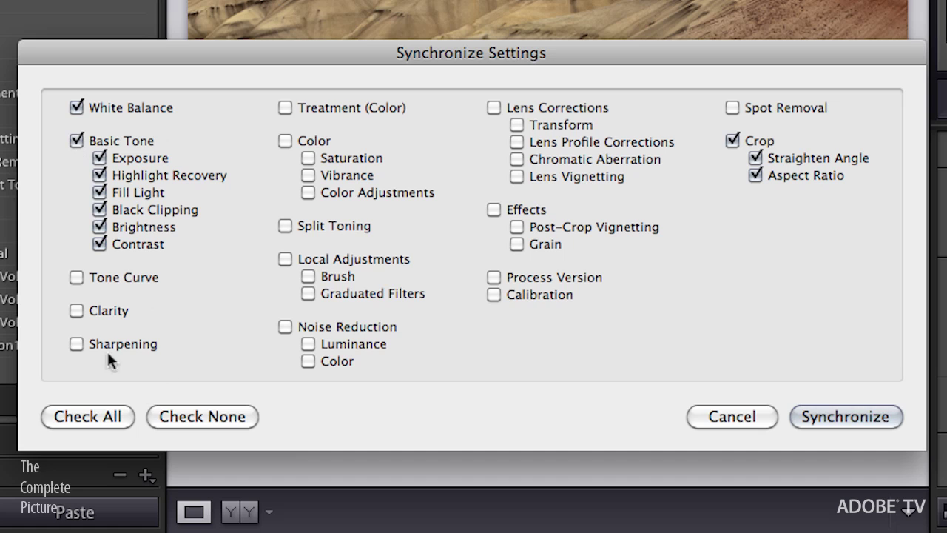
{"action": "left_click", "coordinate": [77, 311]}
{"action": "left_click", "coordinate": [835, 417]}
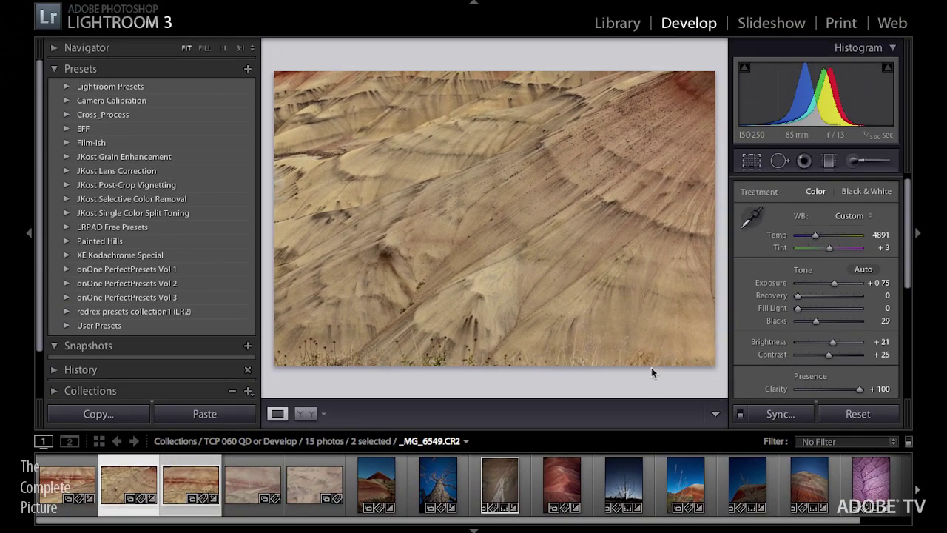
{"action": "left_click", "coordinate": [188, 481]}
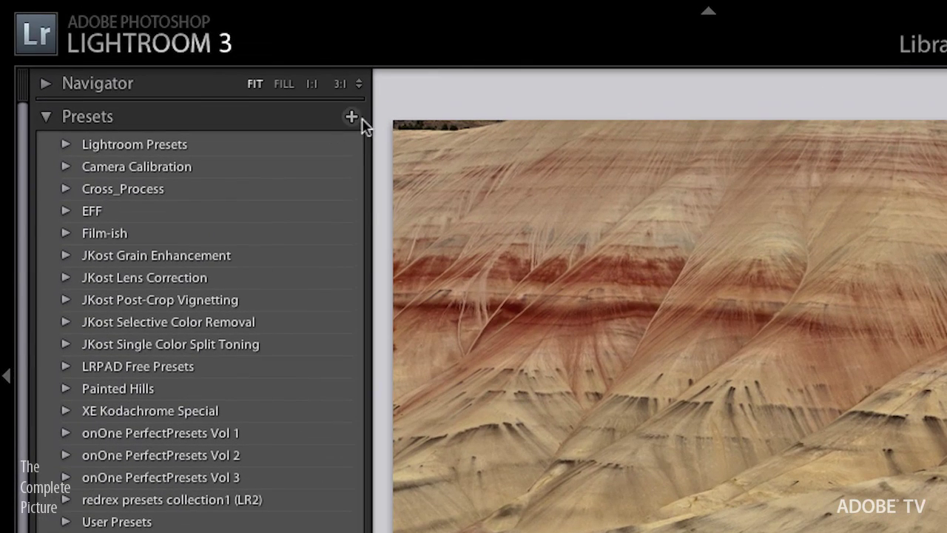
Create a develop preset named 'Correct Painted Hills' in the Painted Hills folder.
{"action": "left_click", "coordinate": [352, 122]}
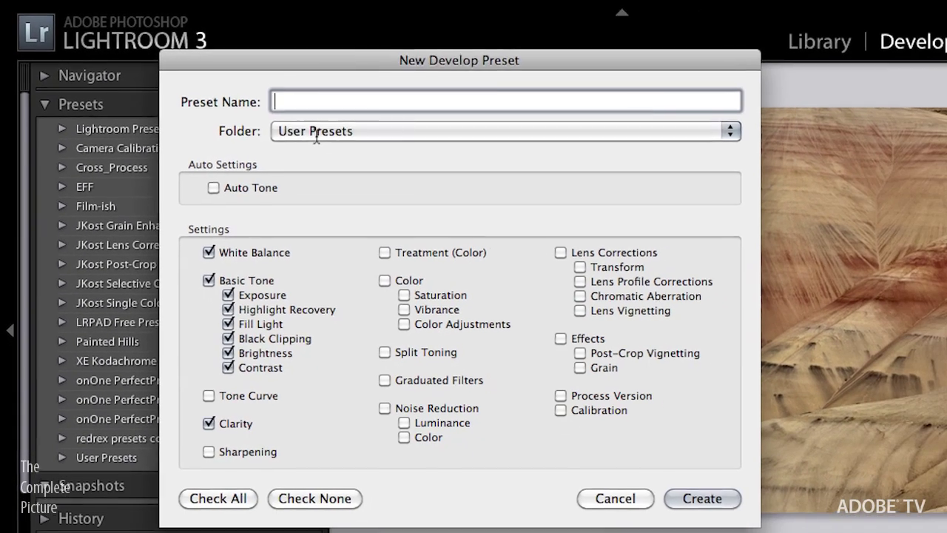
{"action": "left_click", "coordinate": [354, 148]}
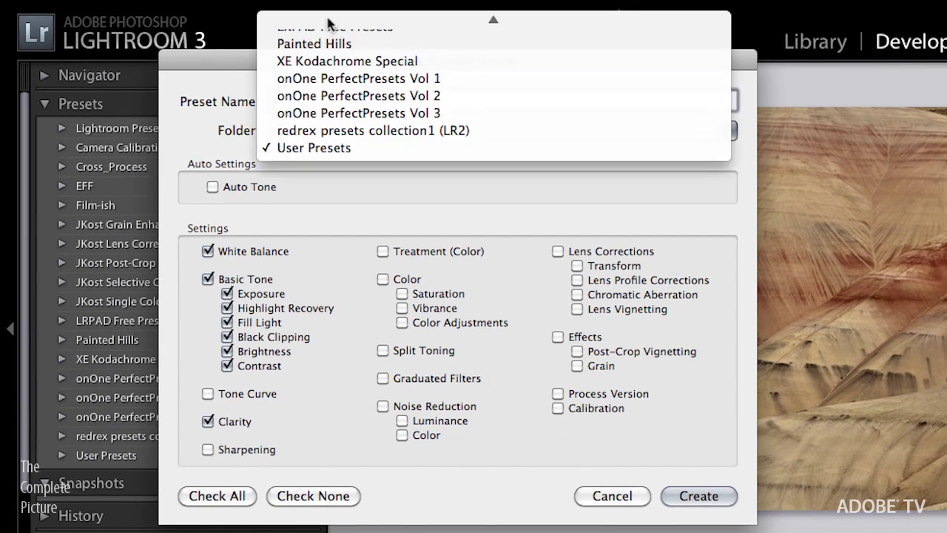
{"action": "left_click", "coordinate": [359, 185]}
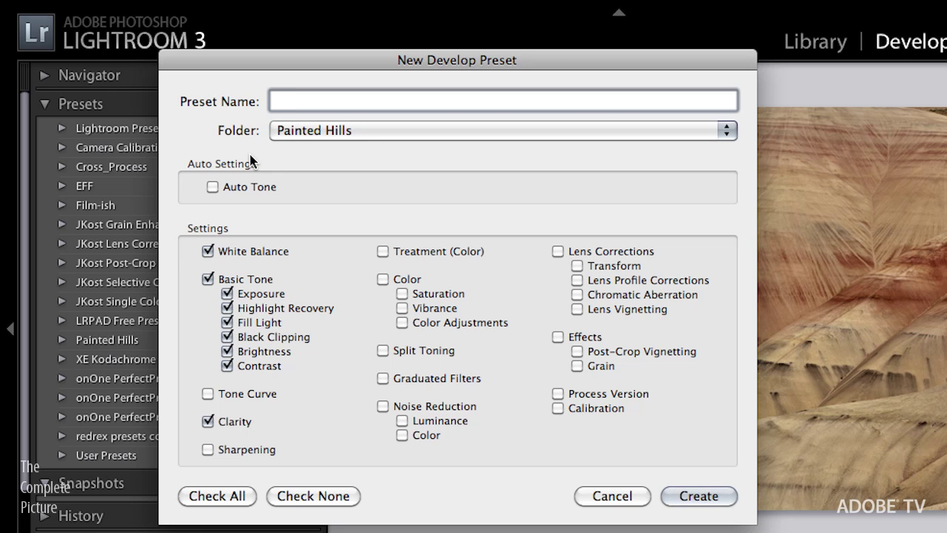
{"action": "type", "text": "orrect"}
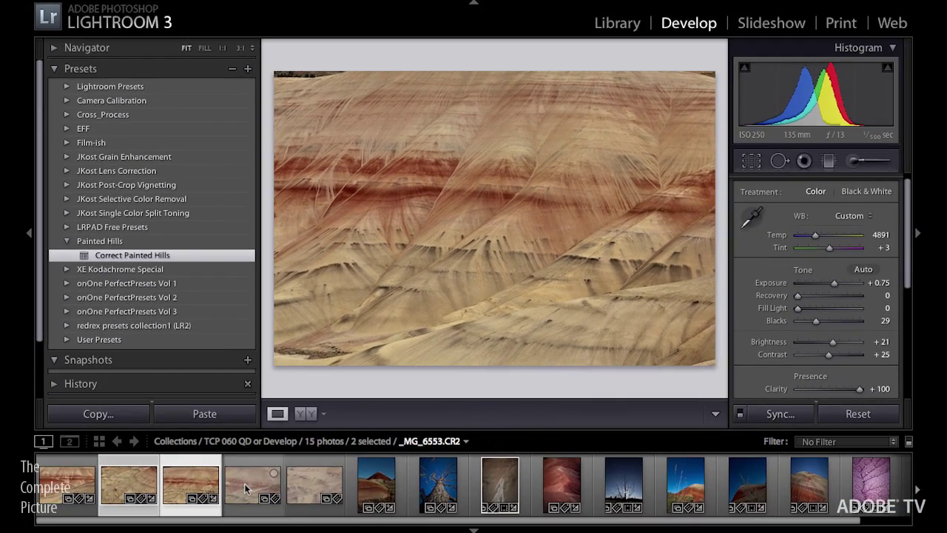
Apply the Correct Painted Hills preset to _MG_6553 and _MG_6512, then return to _MG_6569.
{"action": "left_click", "coordinate": [244, 483]}
{"action": "left_click", "coordinate": [307, 483], "text": "ctrl"}
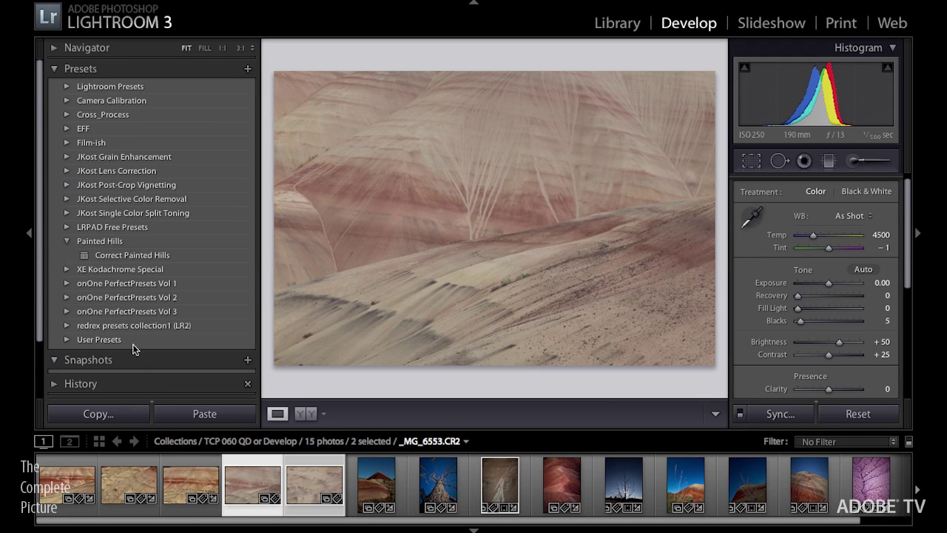
{"action": "left_click", "coordinate": [146, 257]}
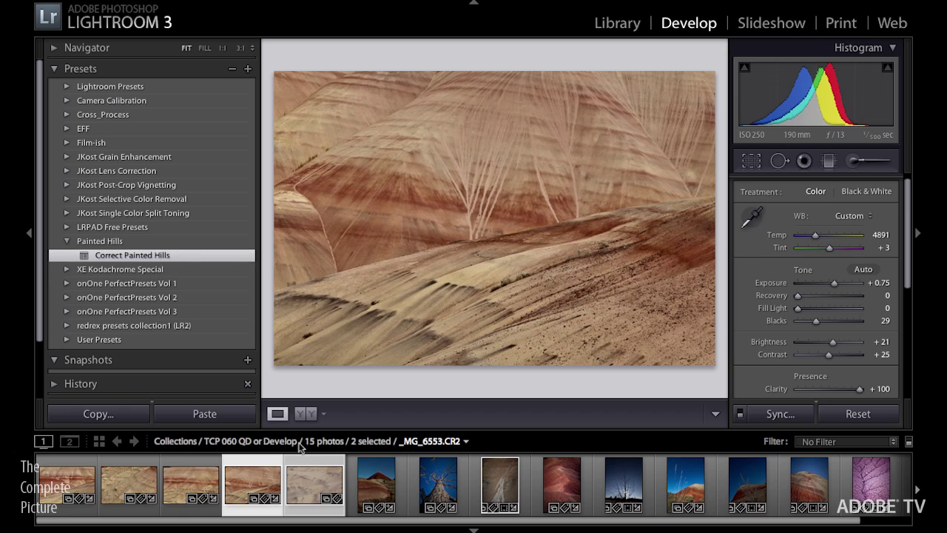
{"action": "left_click", "coordinate": [318, 481]}
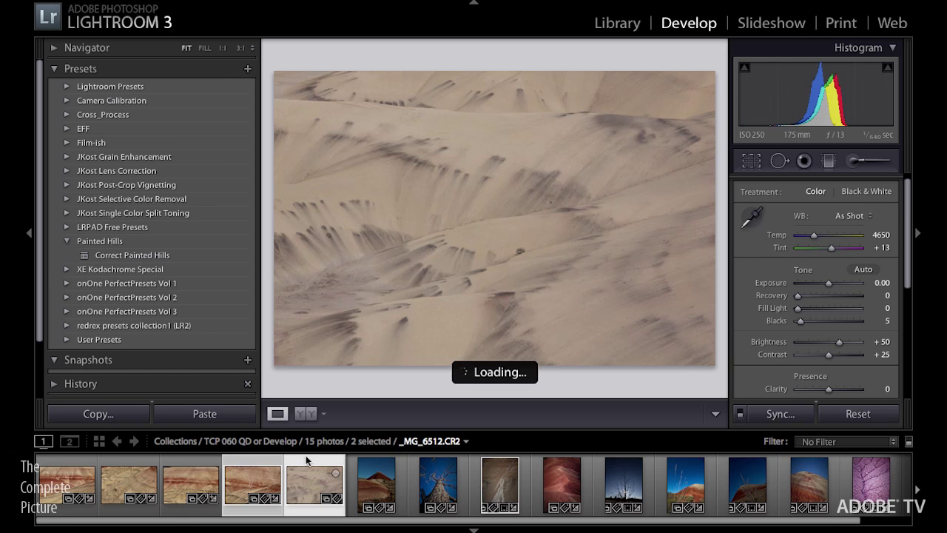
{"action": "left_click", "coordinate": [144, 256]}
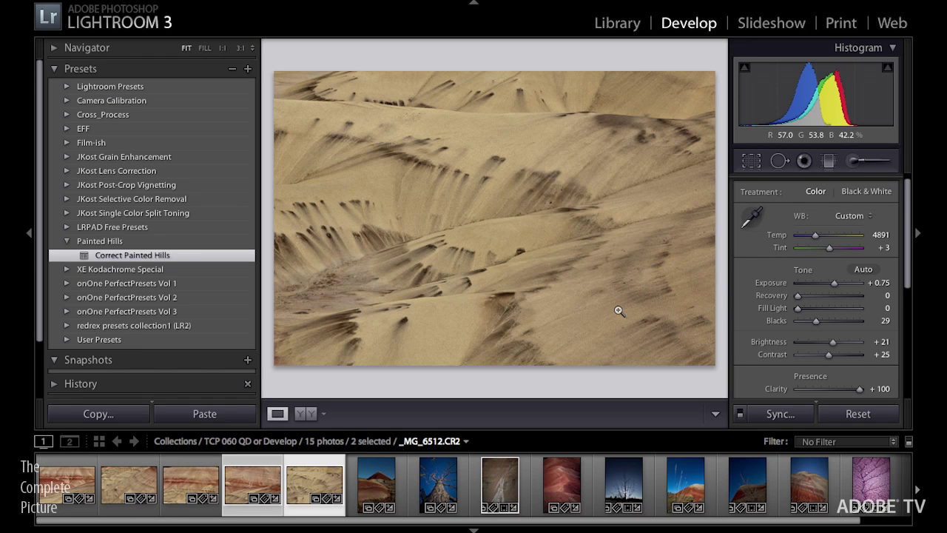
{"action": "left_click", "coordinate": [72, 485]}
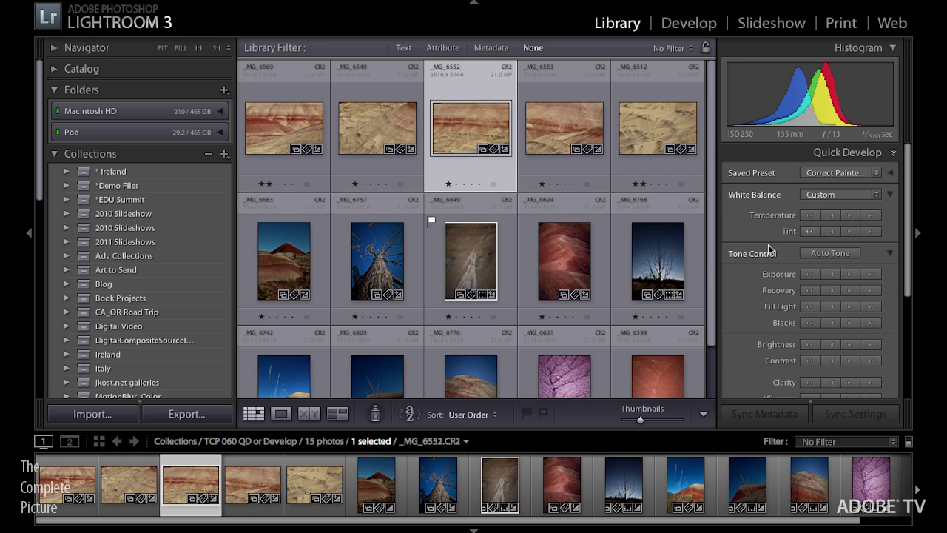
Select the red cone-shaped hill photo _MG_6683 in the Library grid.
{"action": "left_click", "coordinate": [281, 263]}
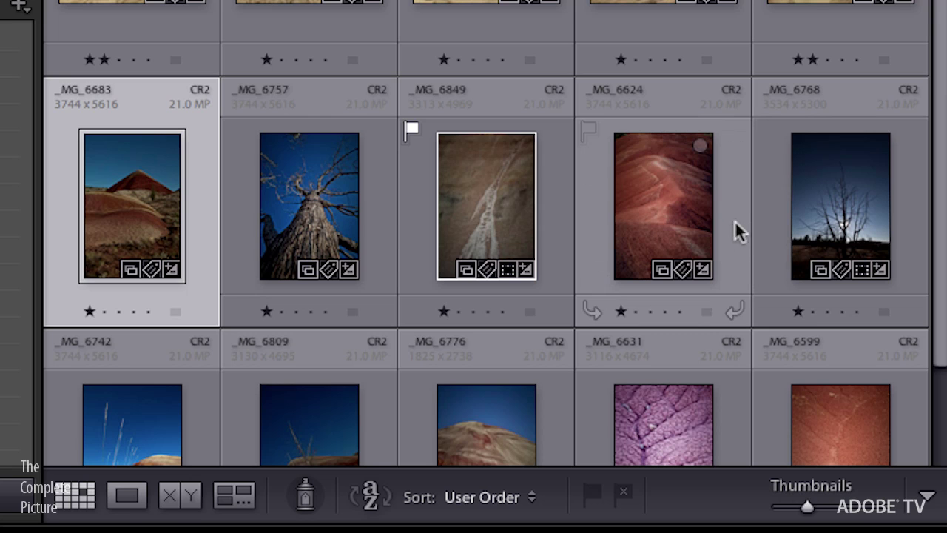
Review _MG_6683, the tree photo, and the _MG_6849 rock-streak photo in Develop.
{"action": "key", "text": "d"}
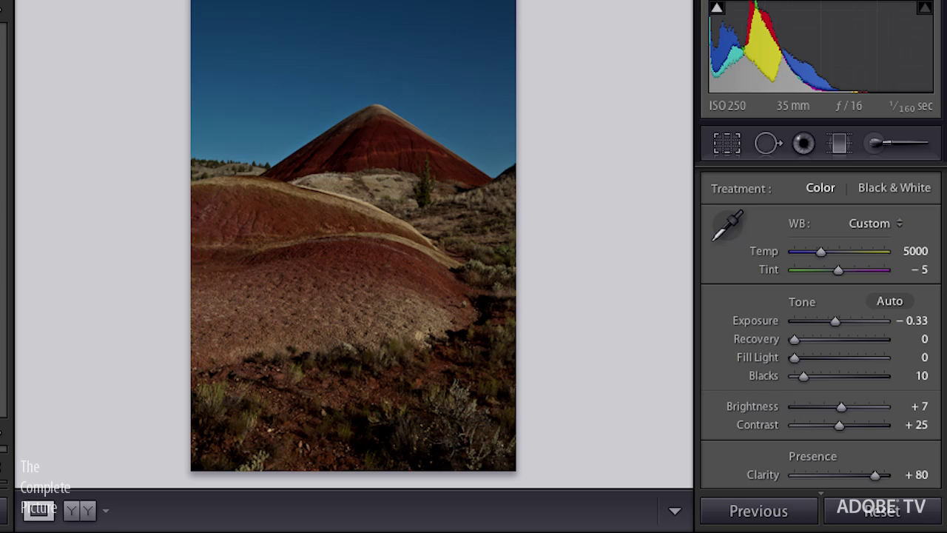
{"action": "key", "text": "Right"}
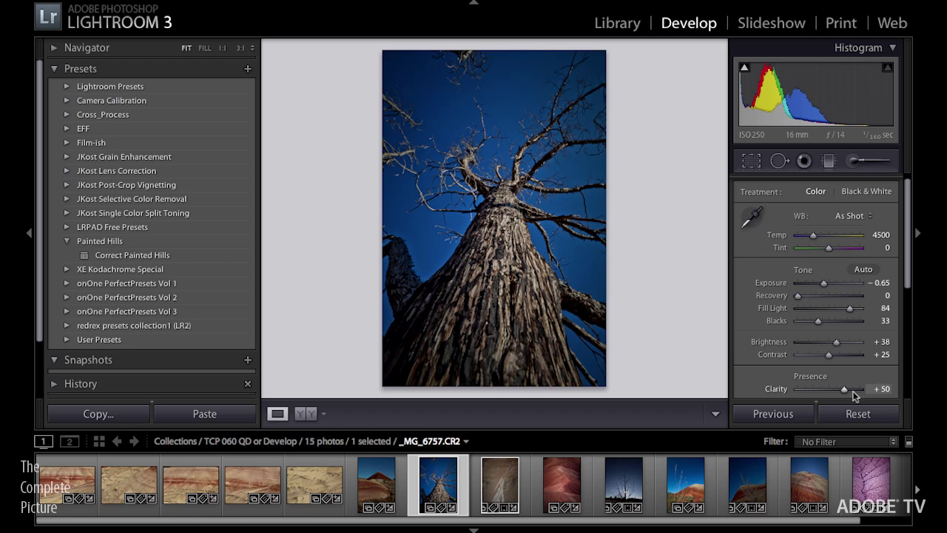
{"action": "left_click", "coordinate": [500, 485]}
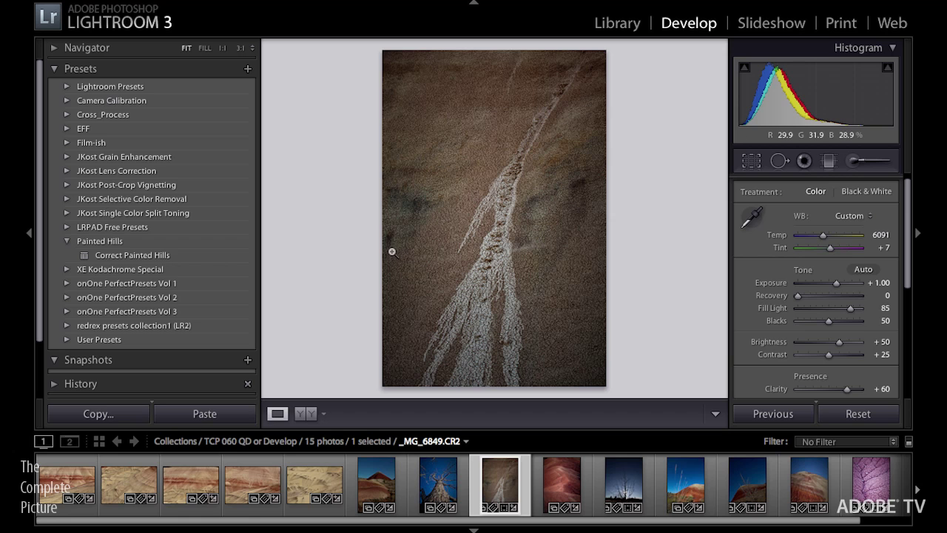
Select _MG_6683 through _MG_6768 in the grid and raise their exposure one-third stop.
{"action": "key", "text": "g"}
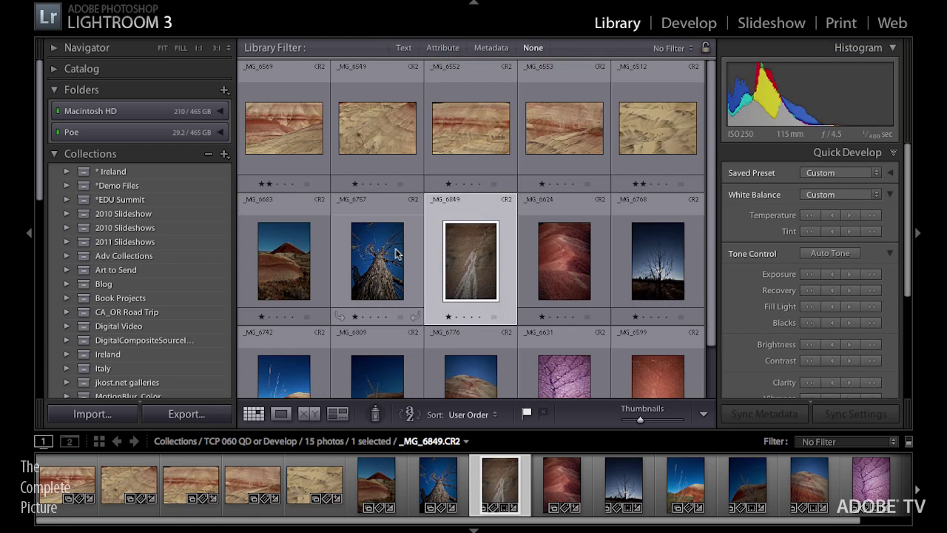
{"action": "left_click", "coordinate": [283, 281]}
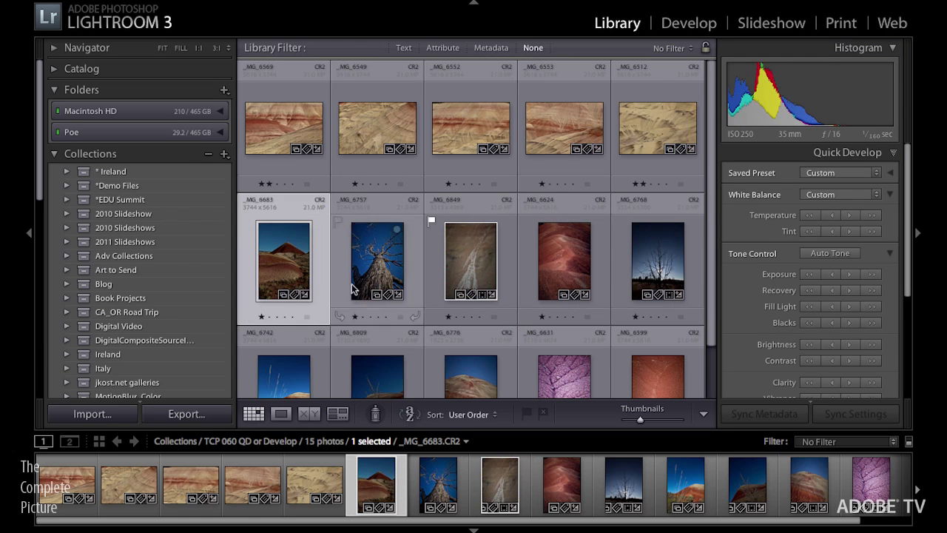
{"action": "left_click", "coordinate": [661, 272], "text": "shift"}
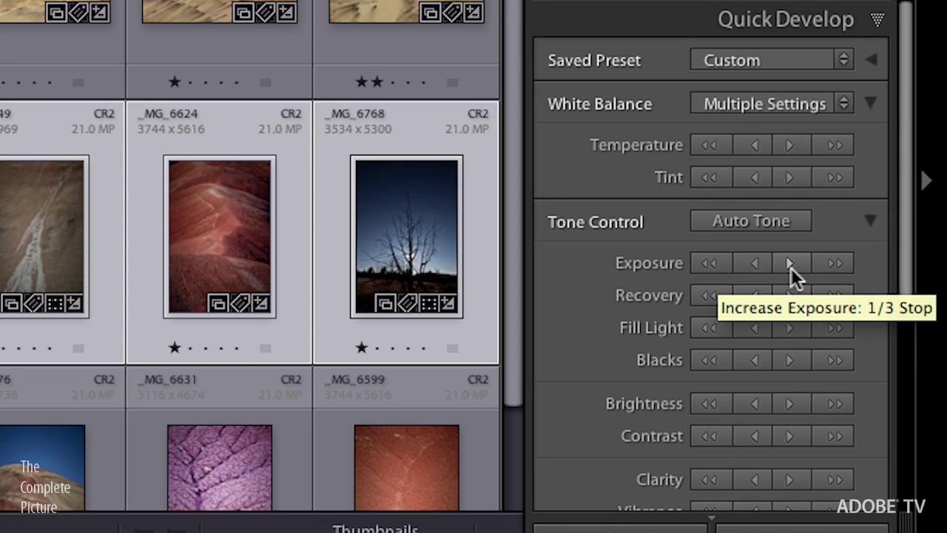
{"action": "left_click", "coordinate": [834, 263]}
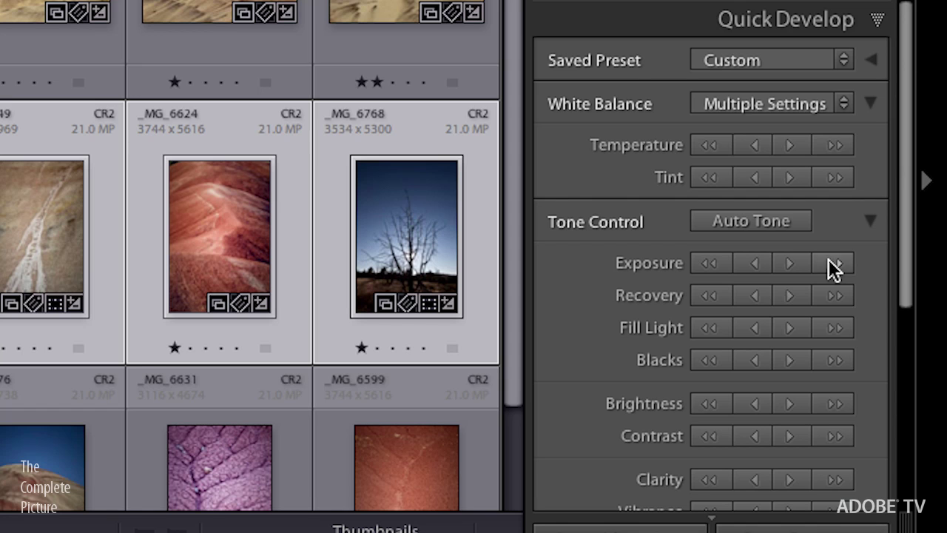
{"action": "left_click_drag", "start_coordinate": [915, 288], "coordinate": [912, 376]}
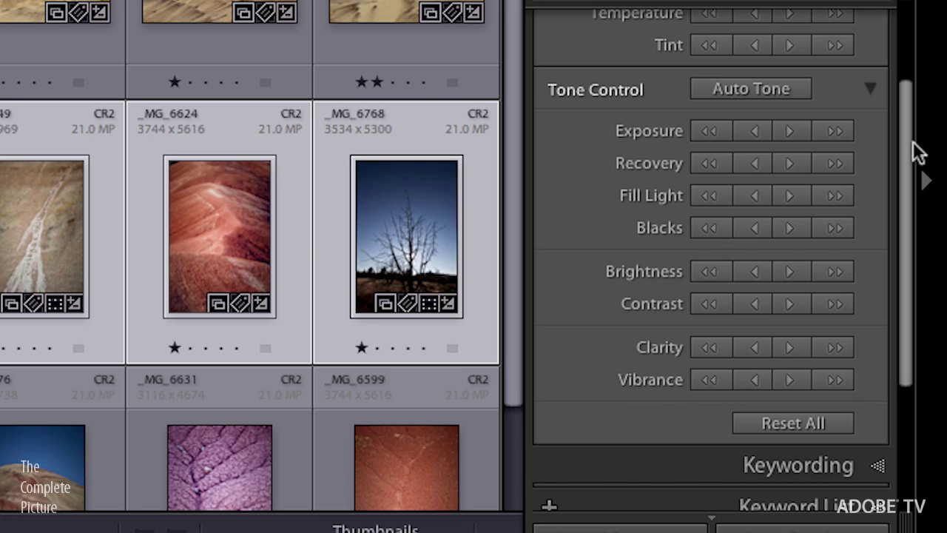
{"action": "left_click_drag", "start_coordinate": [907, 144], "coordinate": [897, 42]}
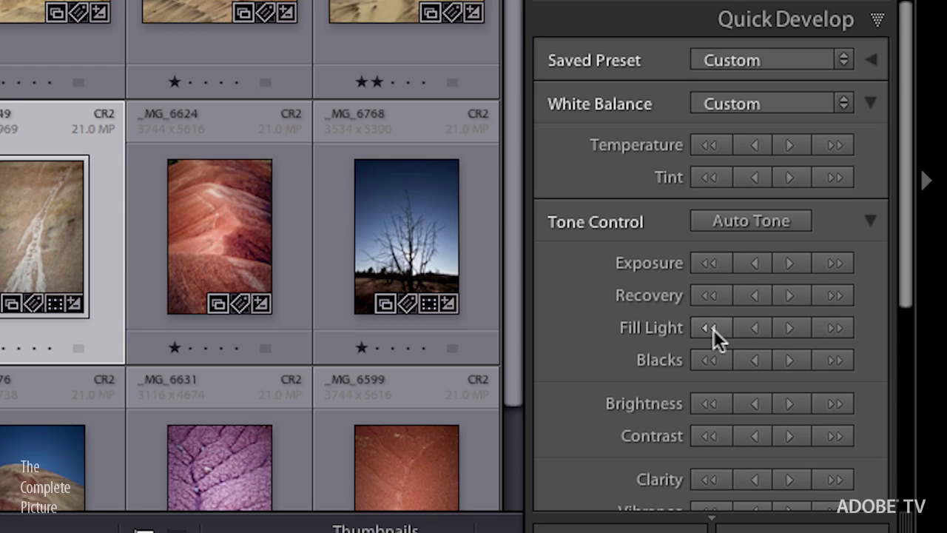
Switch to Safari showing the 'LR3 – Quick Develop Increments' blog post.
{"action": "key", "text": "super+Tab"}
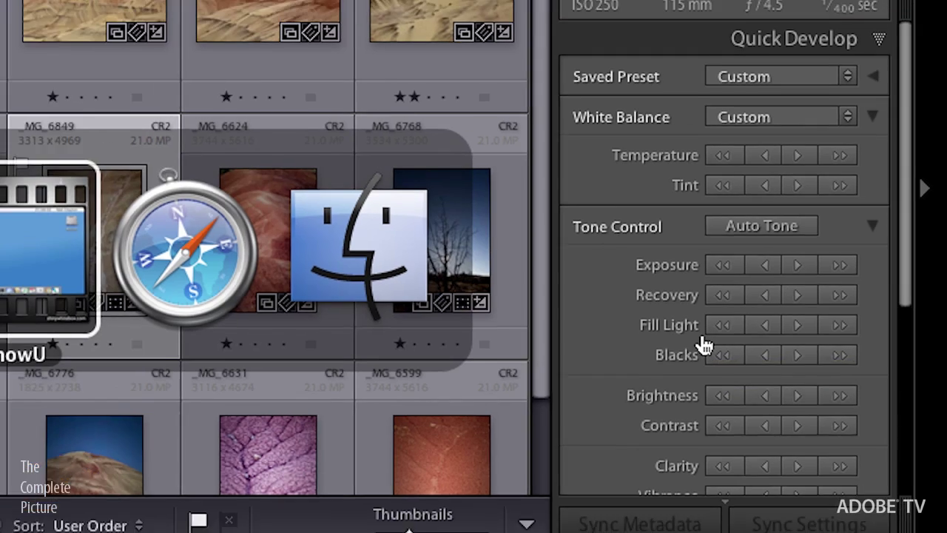
{"action": "key", "text": "super+Tab"}
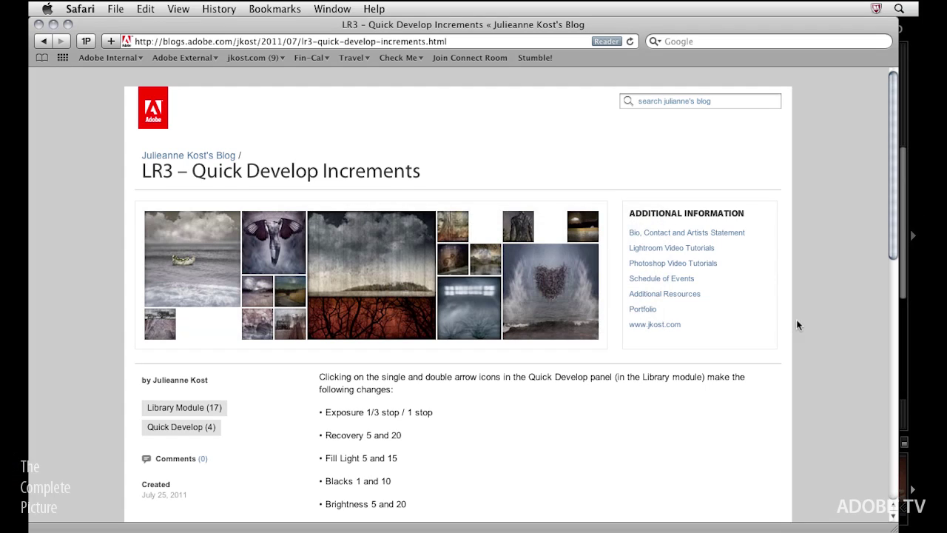